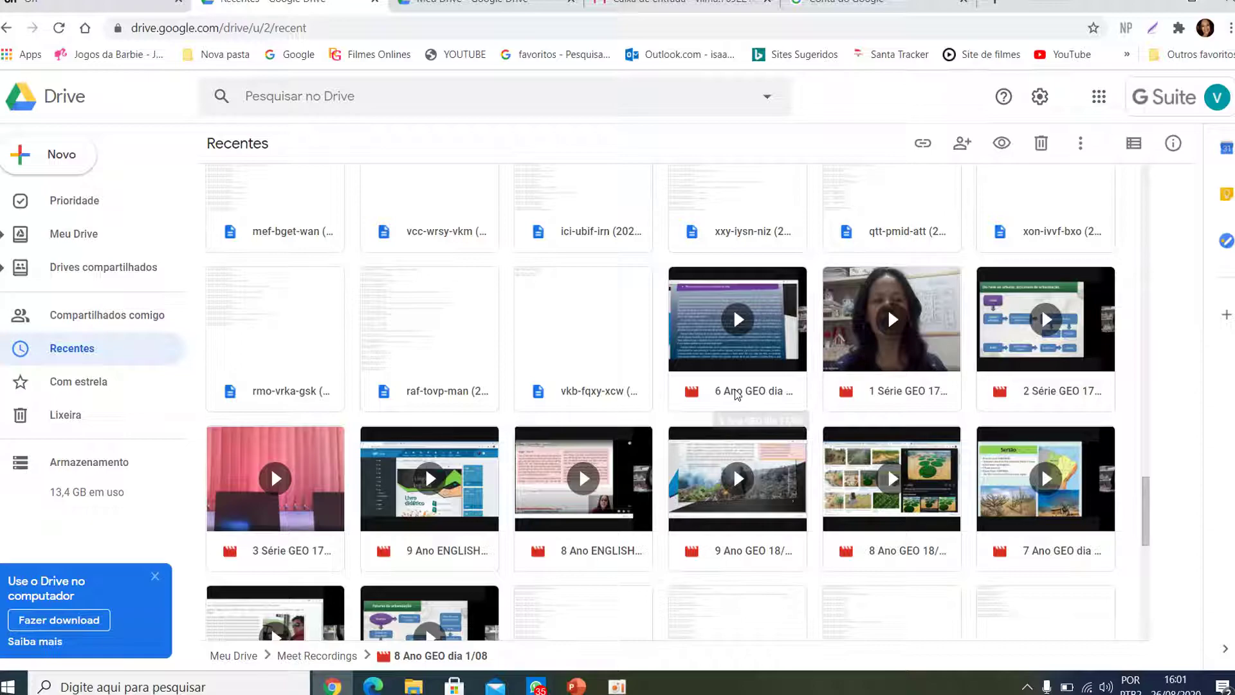
Step: Open the rename dialog for the video 6 Ano GEO dia 17/08 and accept its existing name
{"action": "right_click", "coordinate": [739, 403]}
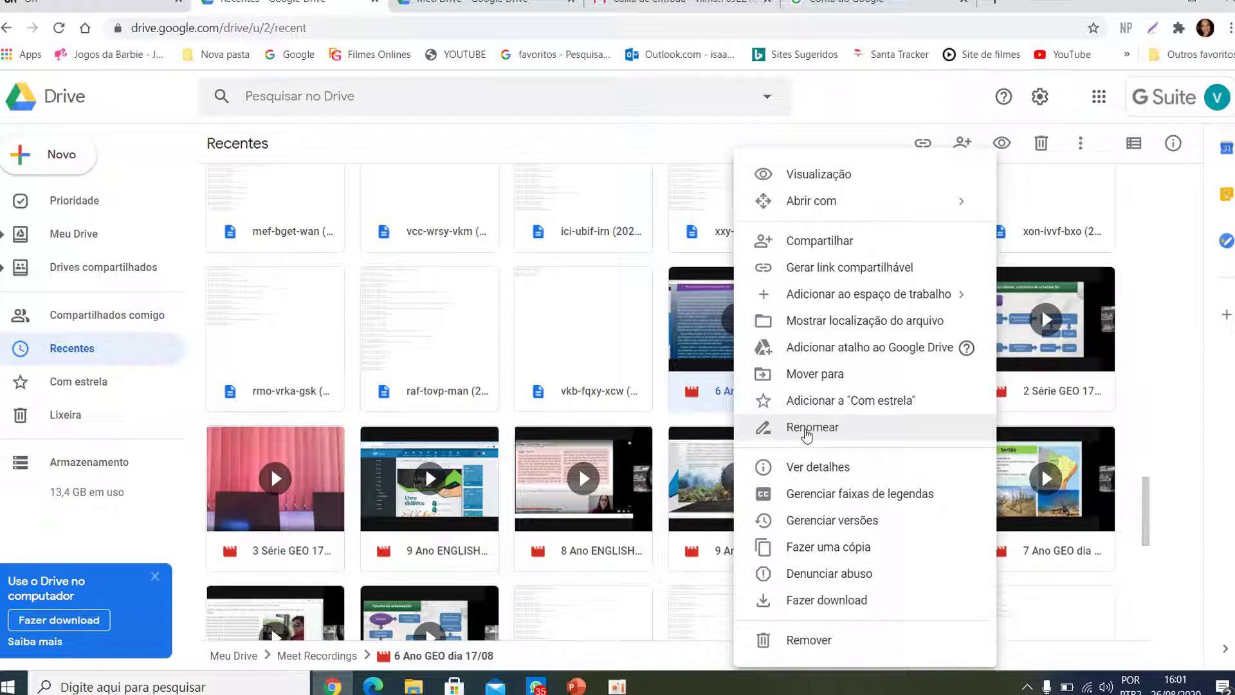
{"action": "left_click", "coordinate": [806, 429]}
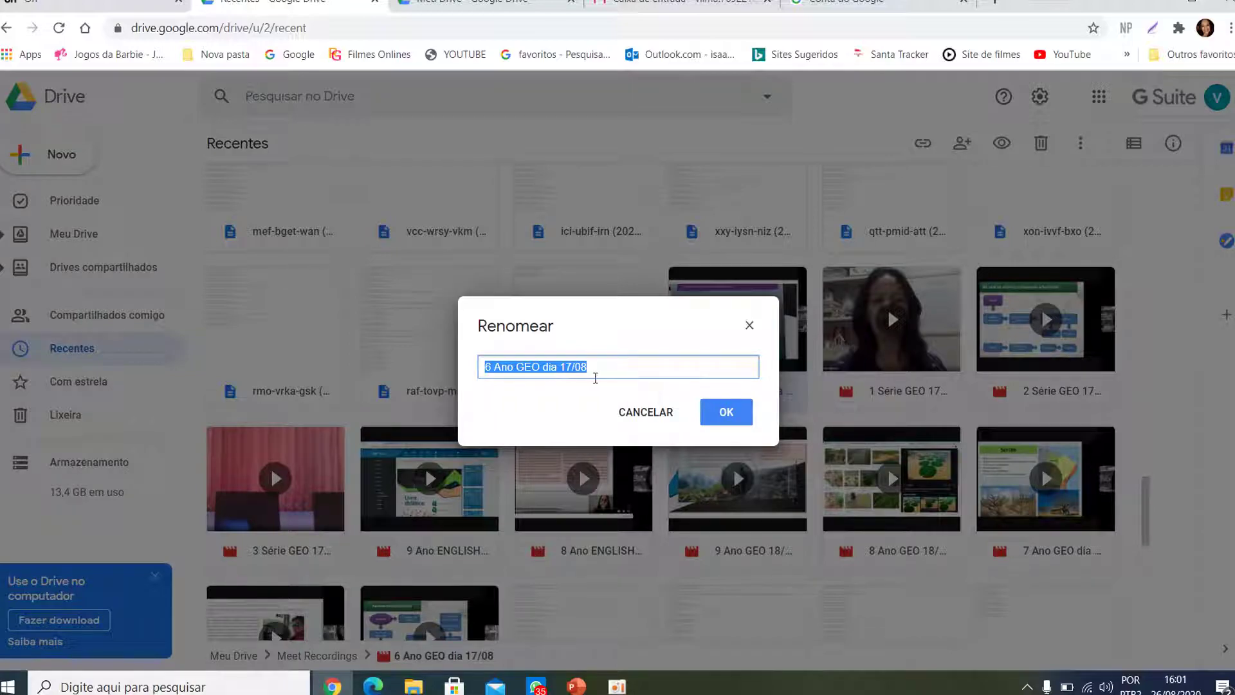
{"action": "left_click", "coordinate": [726, 418]}
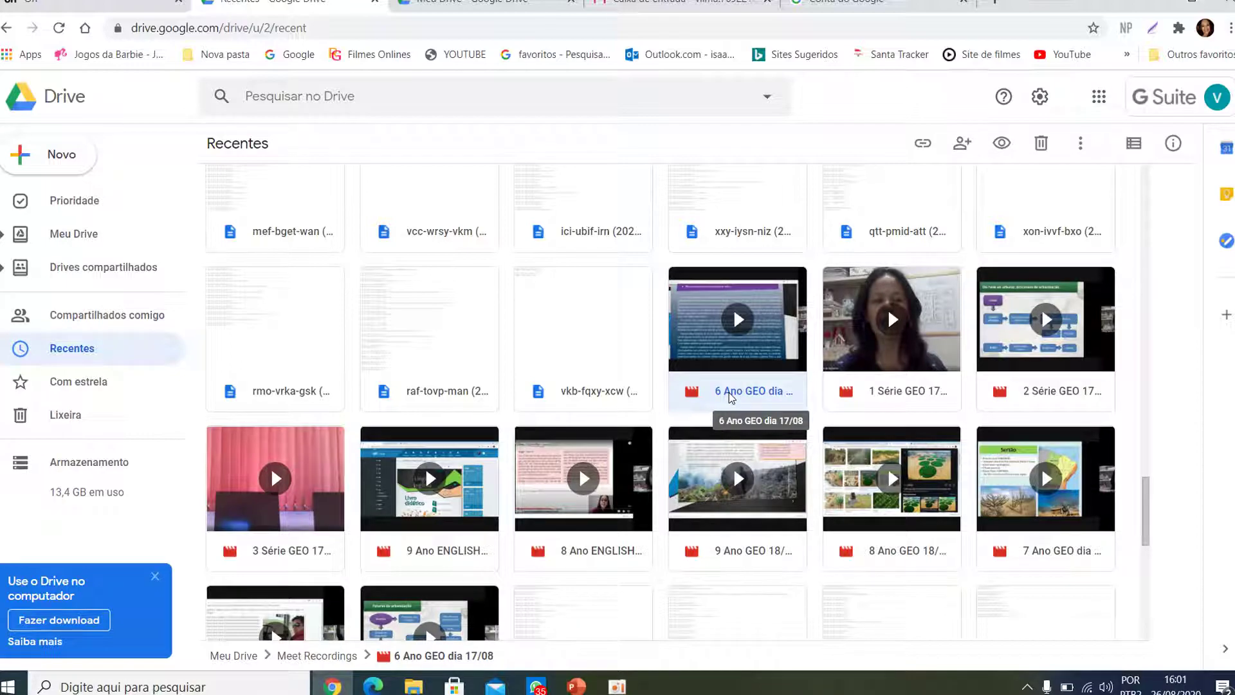
Step: Generate a shareable link for the video 6 Ano GEO dia 17/08 with access set to Qualquer pessoa com o link
{"action": "right_click", "coordinate": [732, 398]}
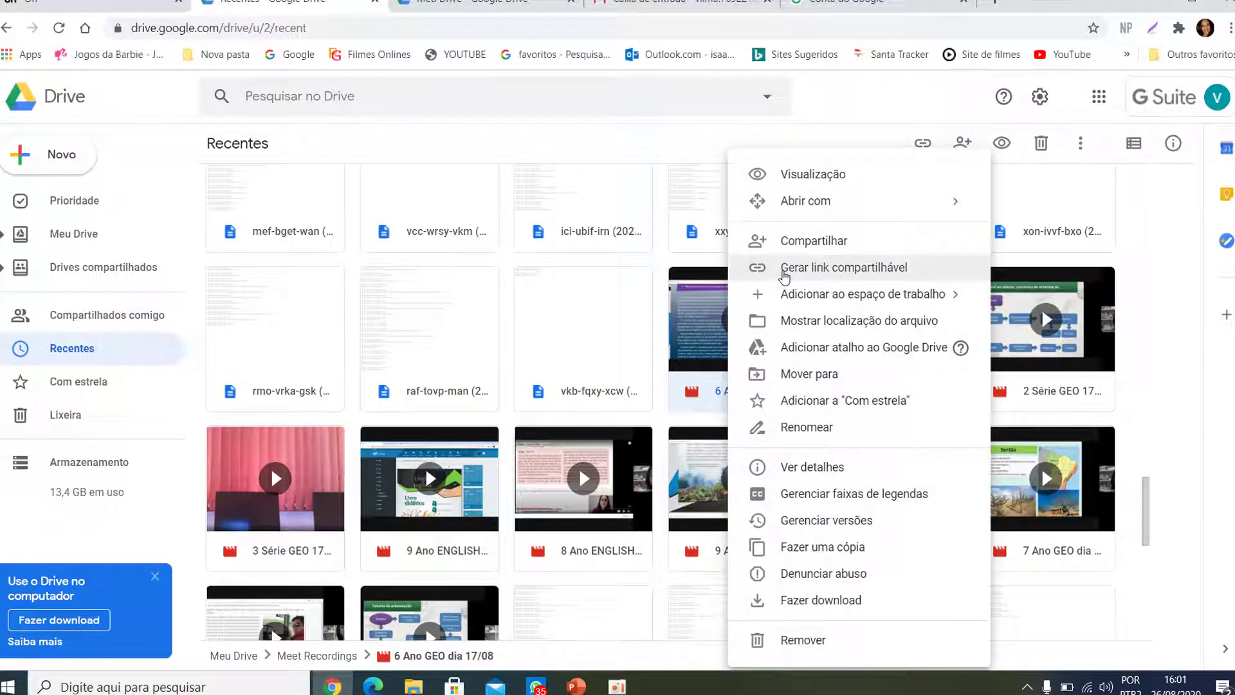
{"action": "left_click", "coordinate": [784, 271]}
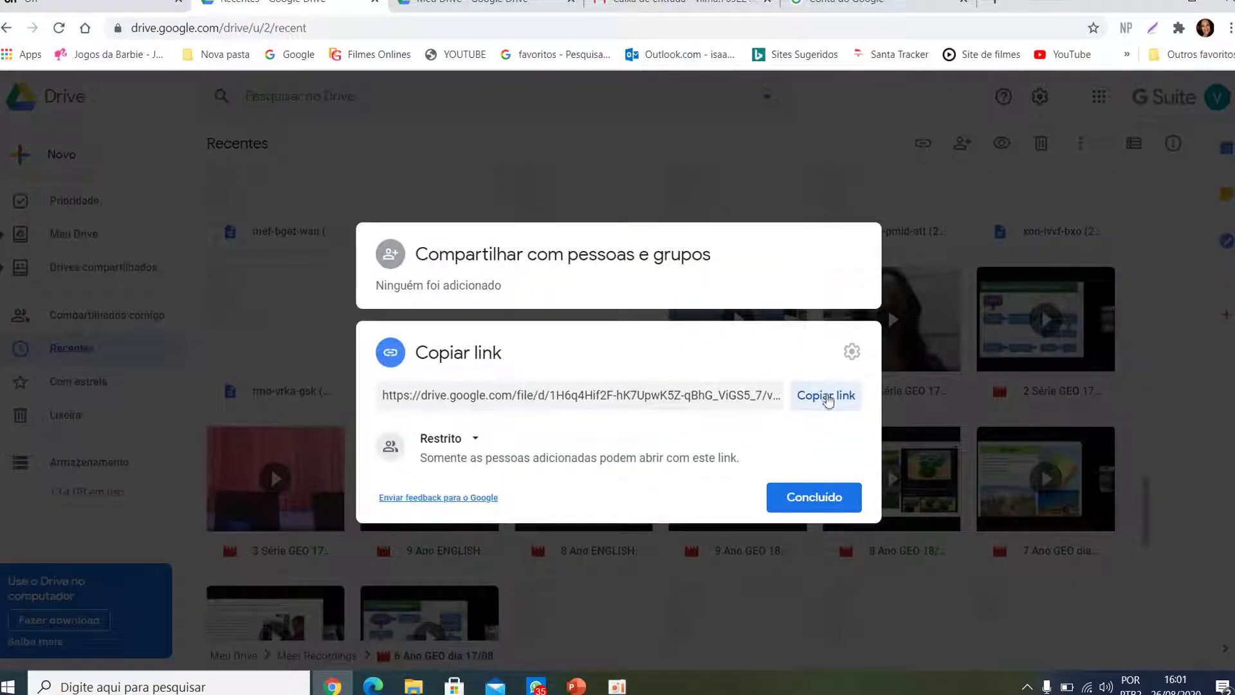
{"action": "left_click", "coordinate": [476, 442]}
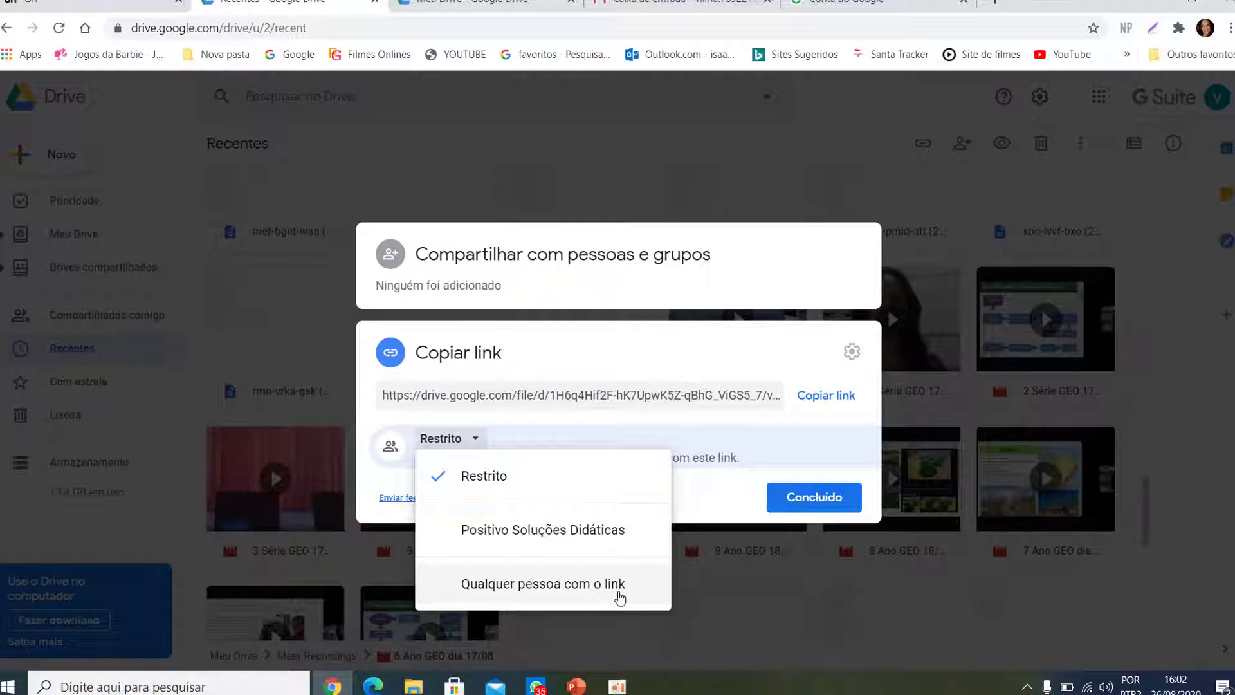
{"action": "left_click", "coordinate": [535, 585]}
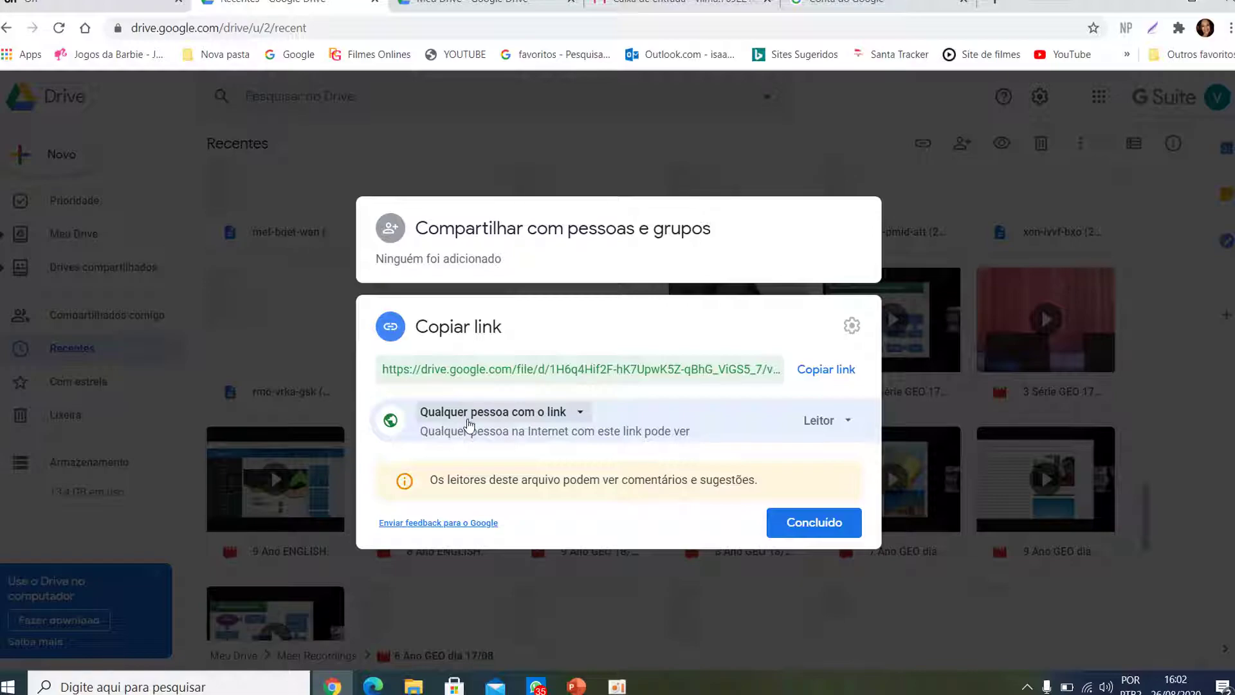
{"action": "left_click", "coordinate": [814, 525]}
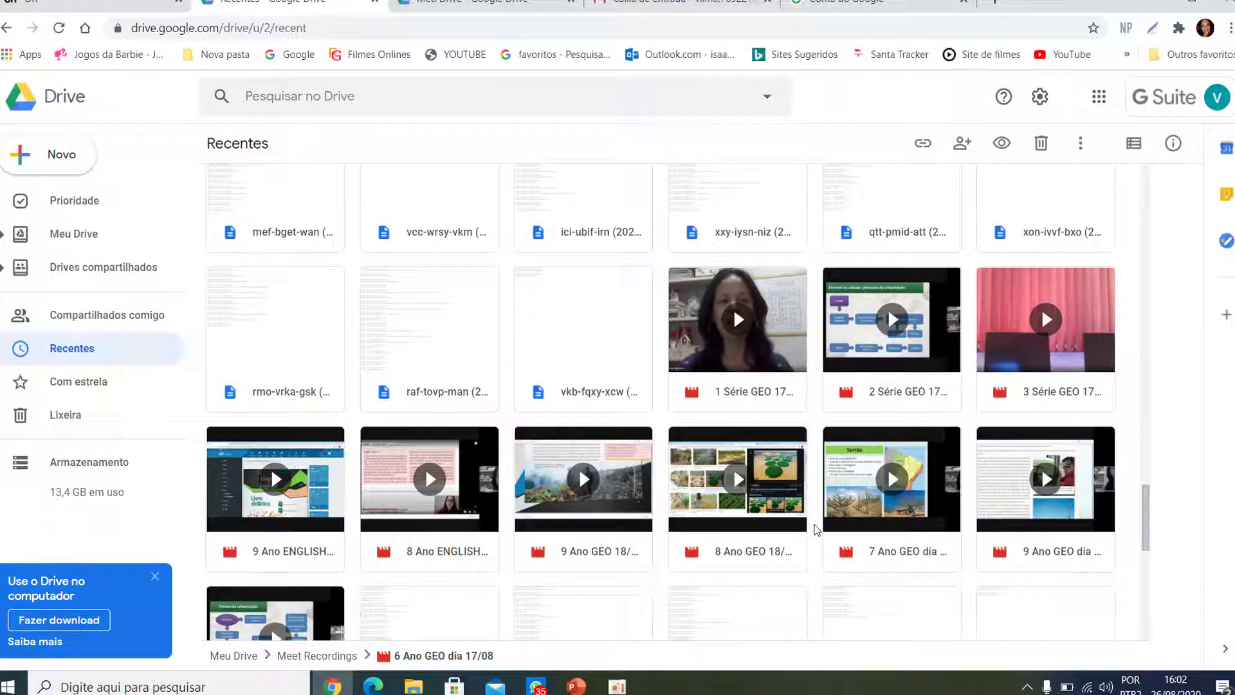
Step: Generate a shareable link for the video 1 Série GEO 17/8 with access set to Qualquer pessoa com o link
{"action": "right_click", "coordinate": [732, 395]}
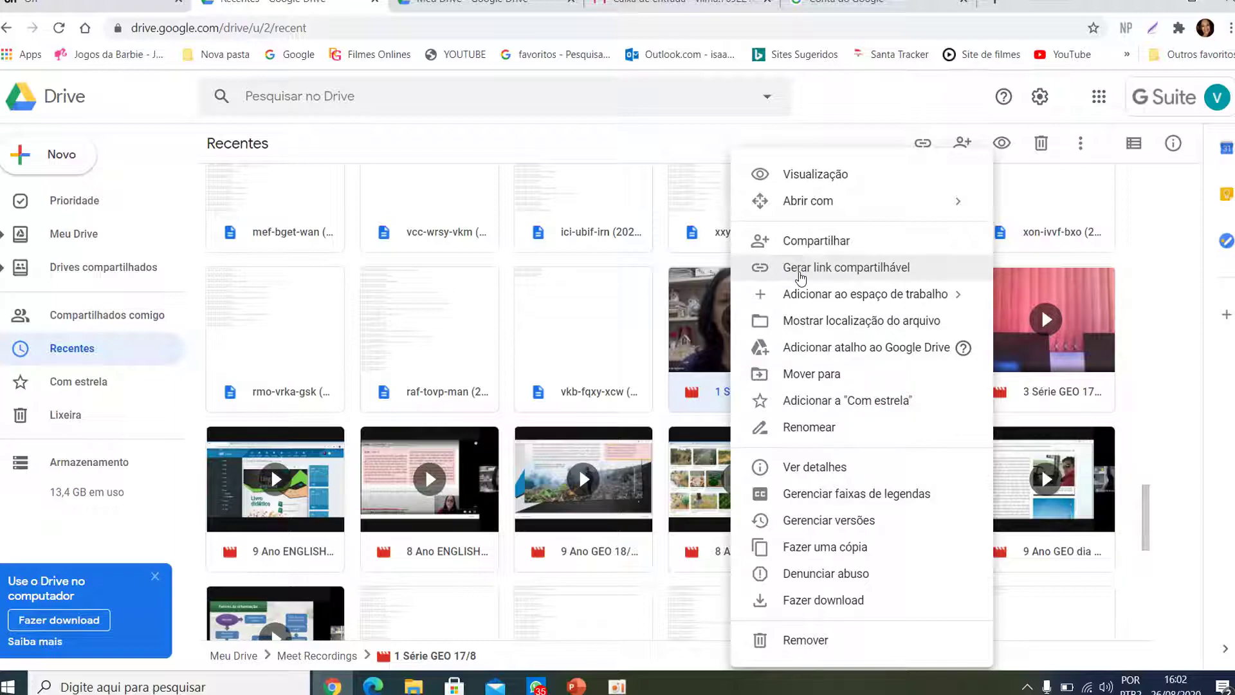
{"action": "left_click", "coordinate": [801, 269]}
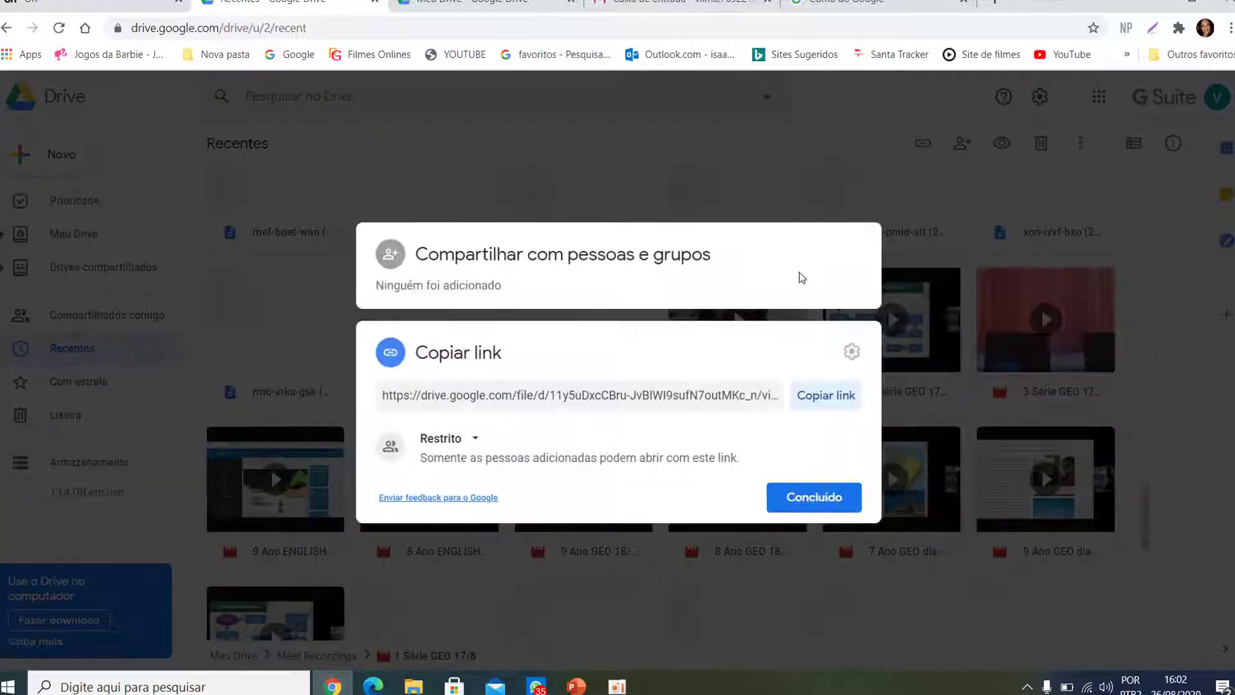
{"action": "left_click", "coordinate": [476, 437]}
{"action": "left_click", "coordinate": [507, 585]}
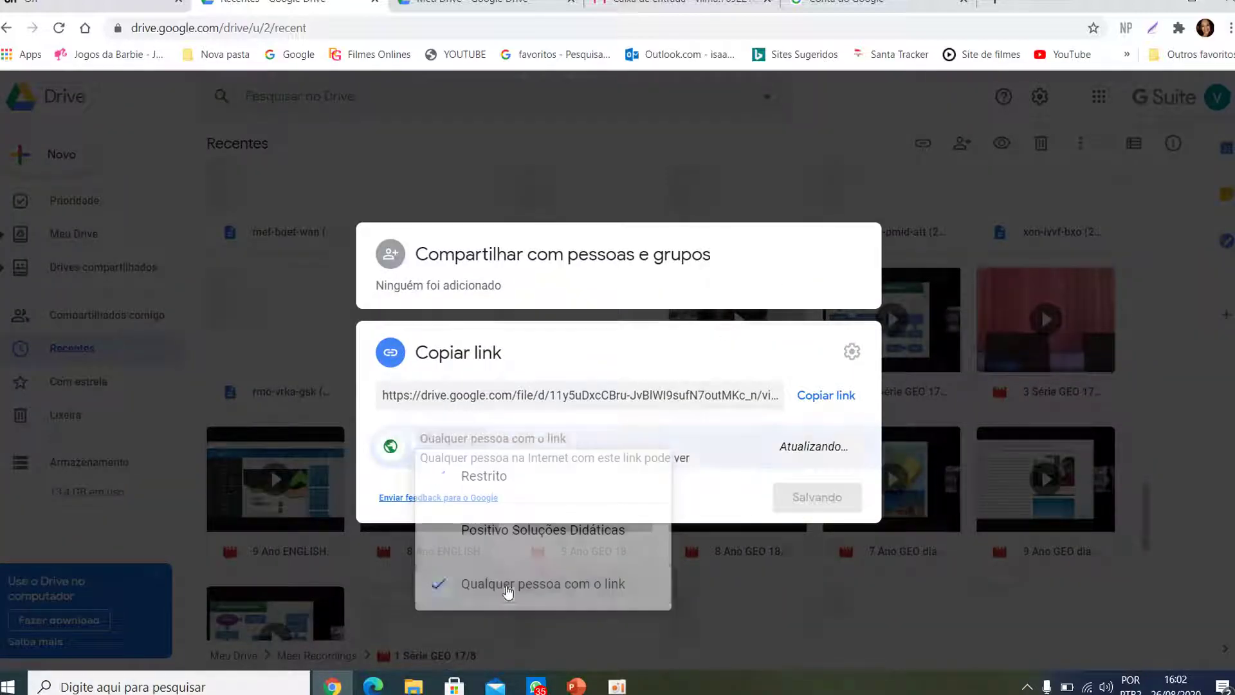
{"action": "left_click", "coordinate": [812, 522]}
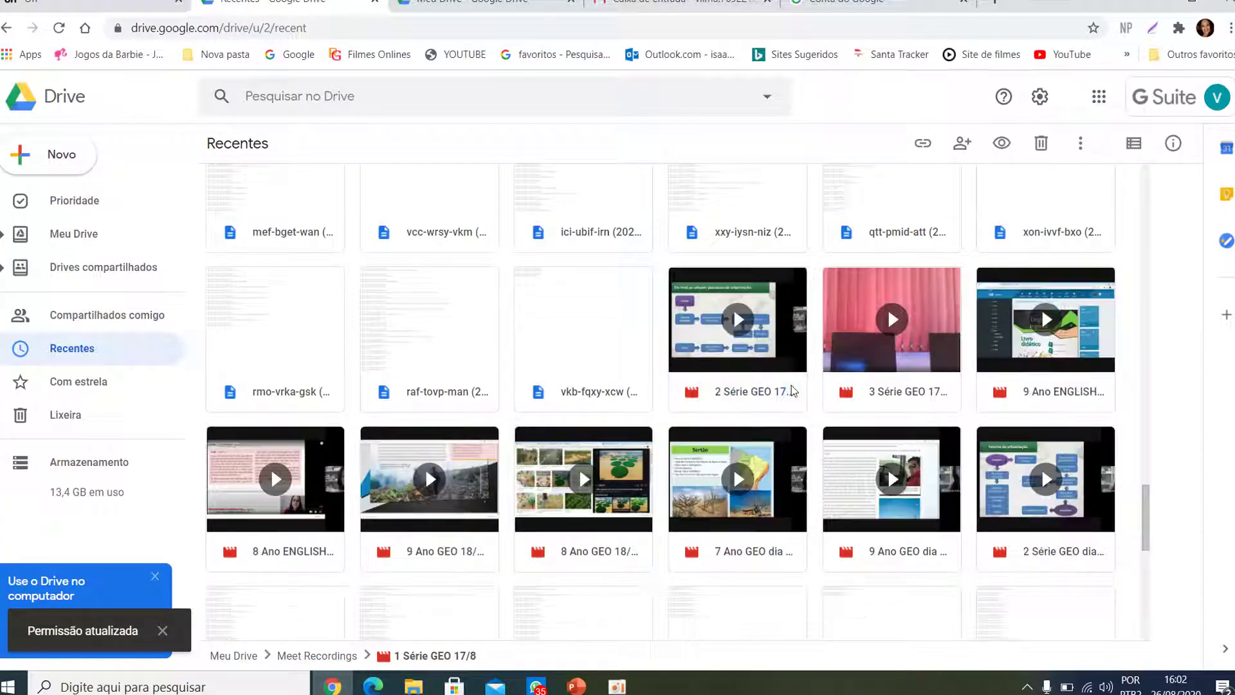
Step: Generate a shareable link for the video 2 Série GEO 17/08 with access set to Qualquer pessoa com o link
{"action": "right_click", "coordinate": [725, 393]}
{"action": "left_click", "coordinate": [801, 268]}
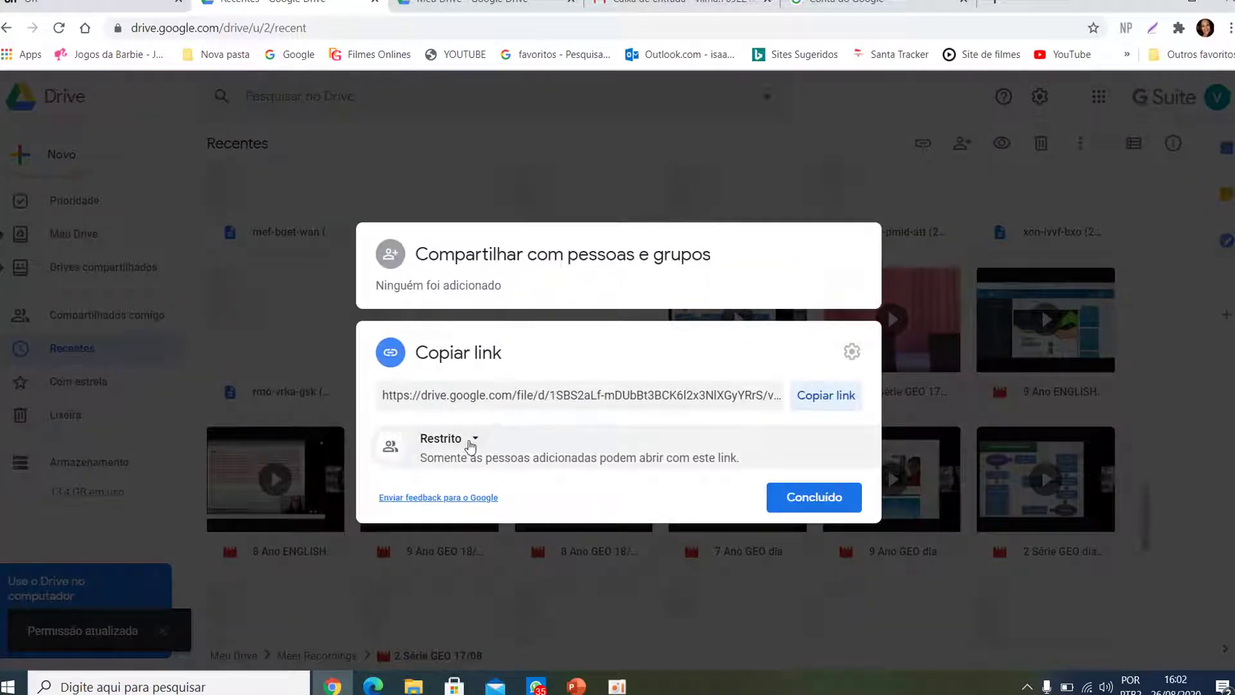
{"action": "left_click", "coordinate": [474, 440]}
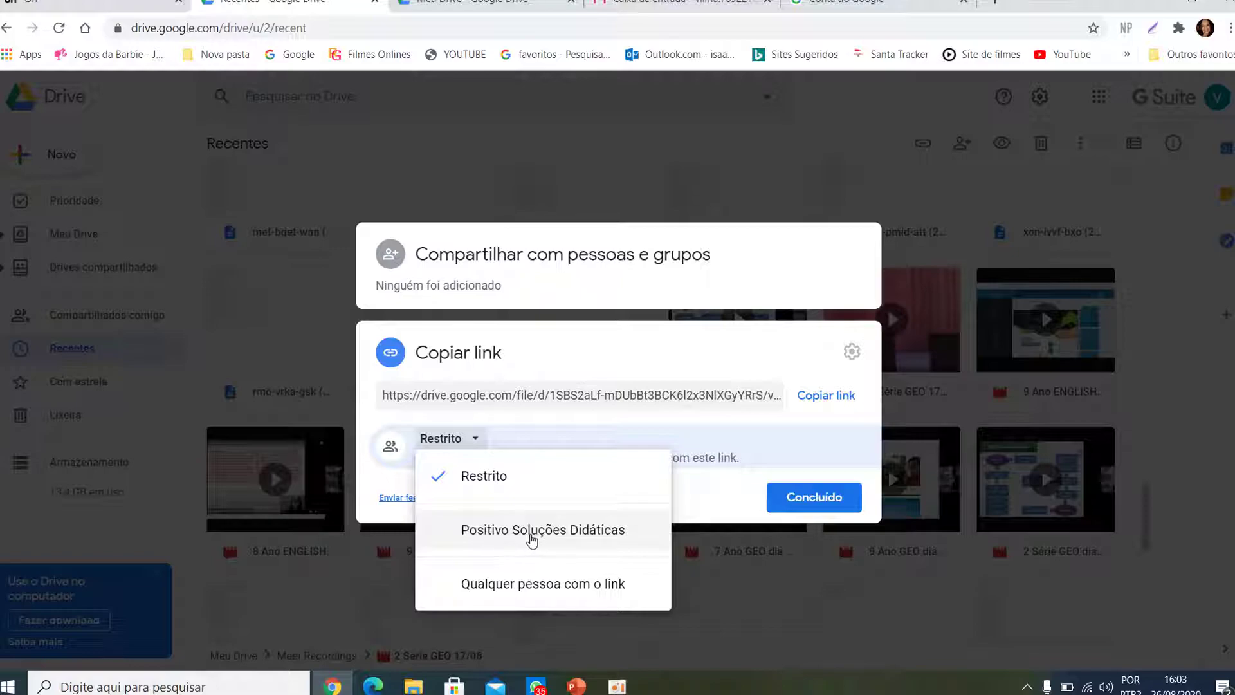
{"action": "right_click", "coordinate": [505, 587]}
{"action": "left_click", "coordinate": [503, 587]}
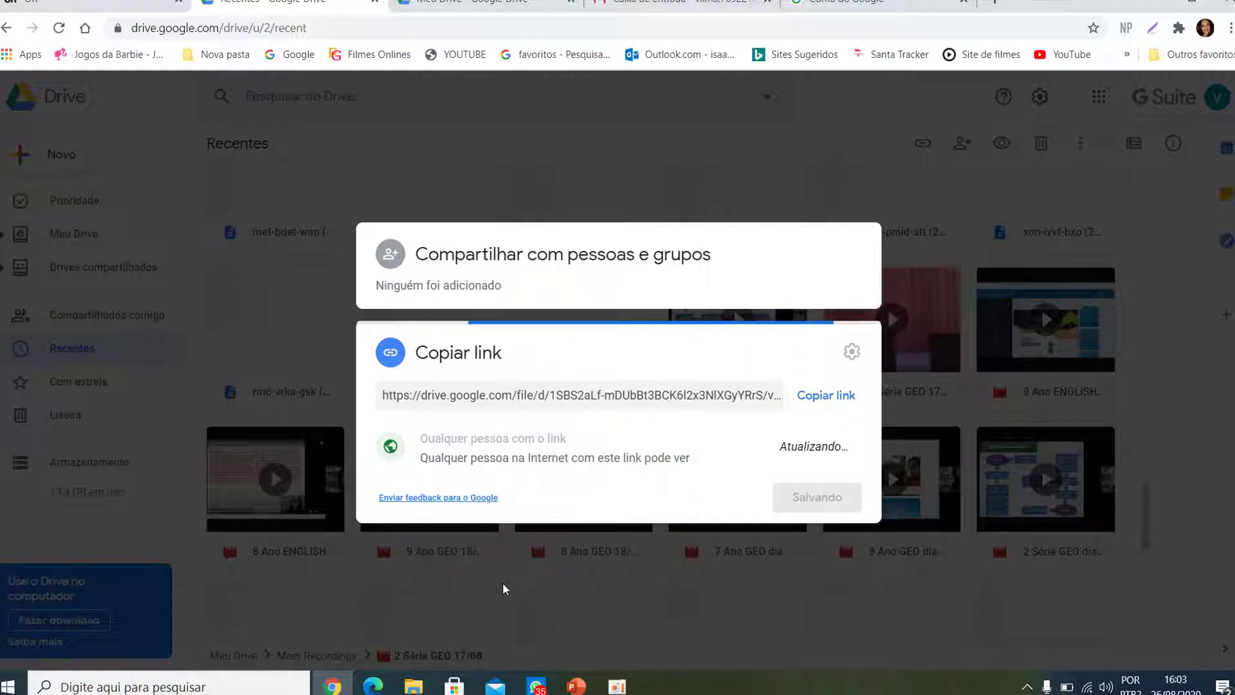
{"action": "left_click", "coordinate": [830, 528]}
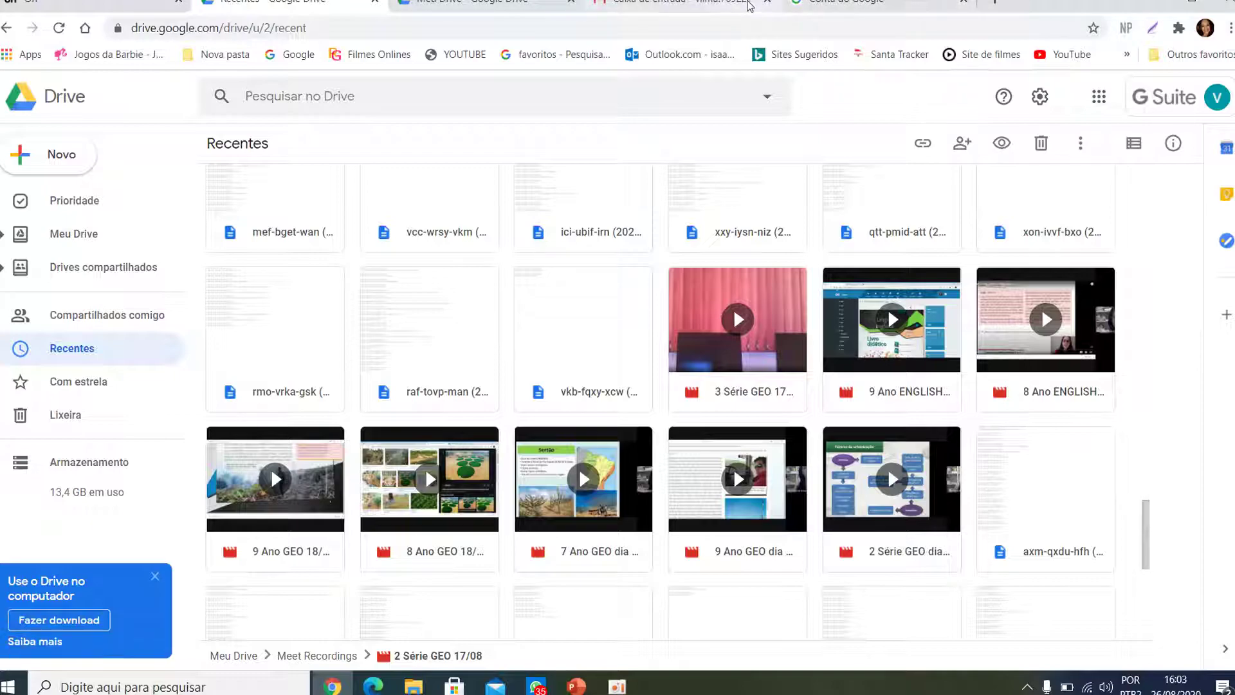
{"action": "left_click", "coordinate": [525, 2]}
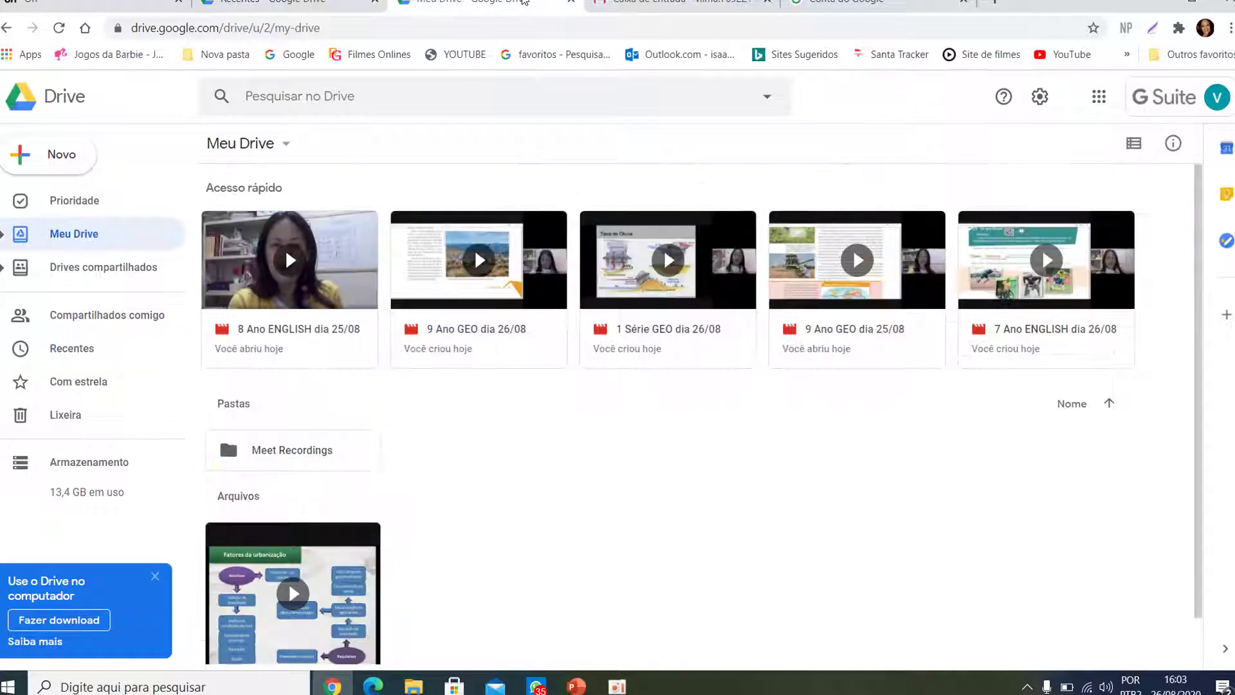
{"action": "left_click", "coordinate": [1206, 29]}
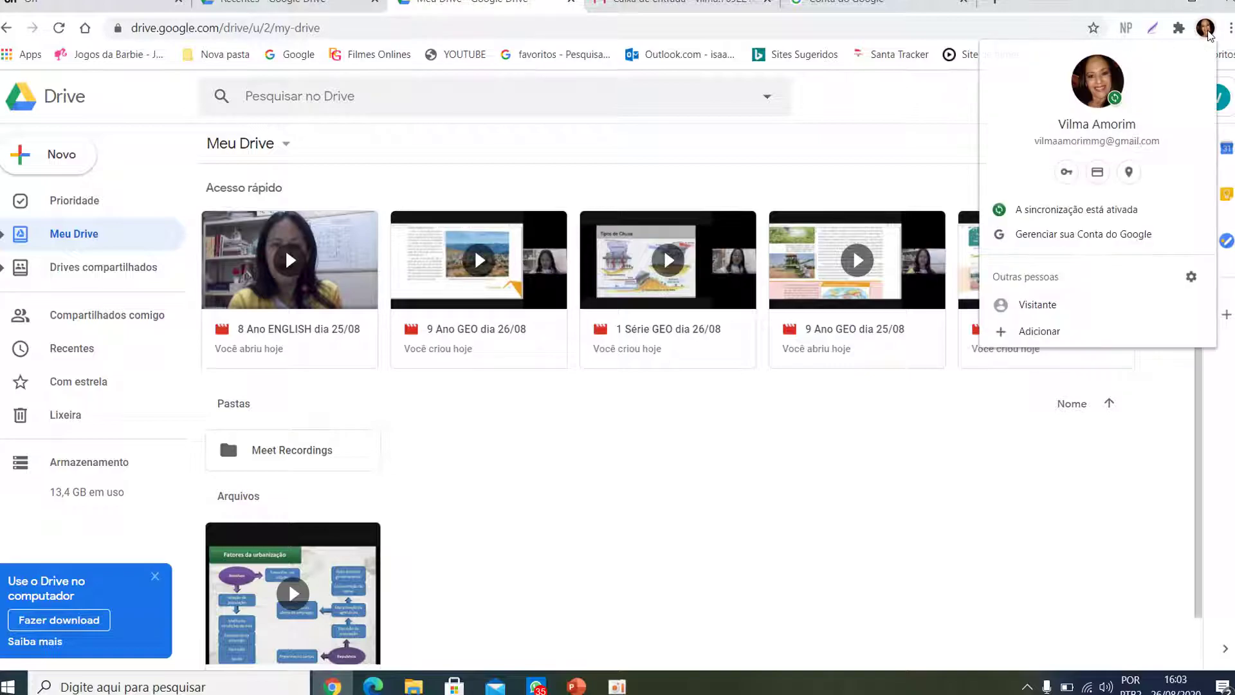
{"action": "left_click", "coordinate": [1163, 11]}
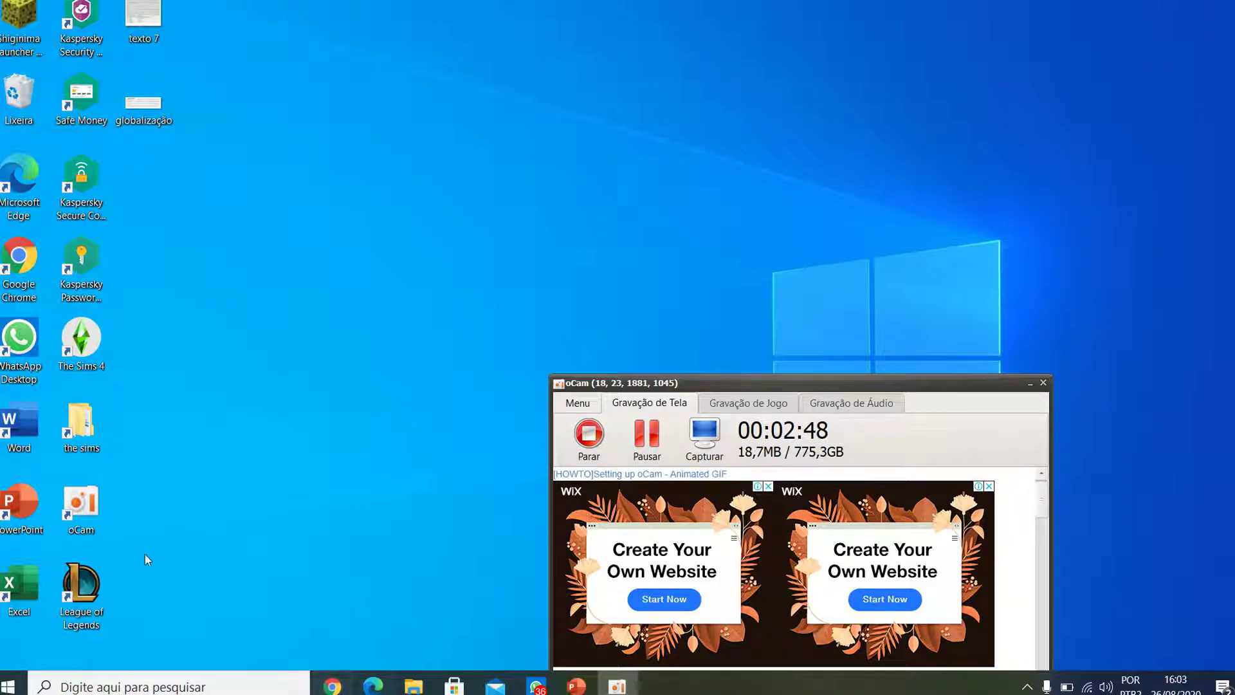
{"action": "left_click", "coordinate": [332, 686]}
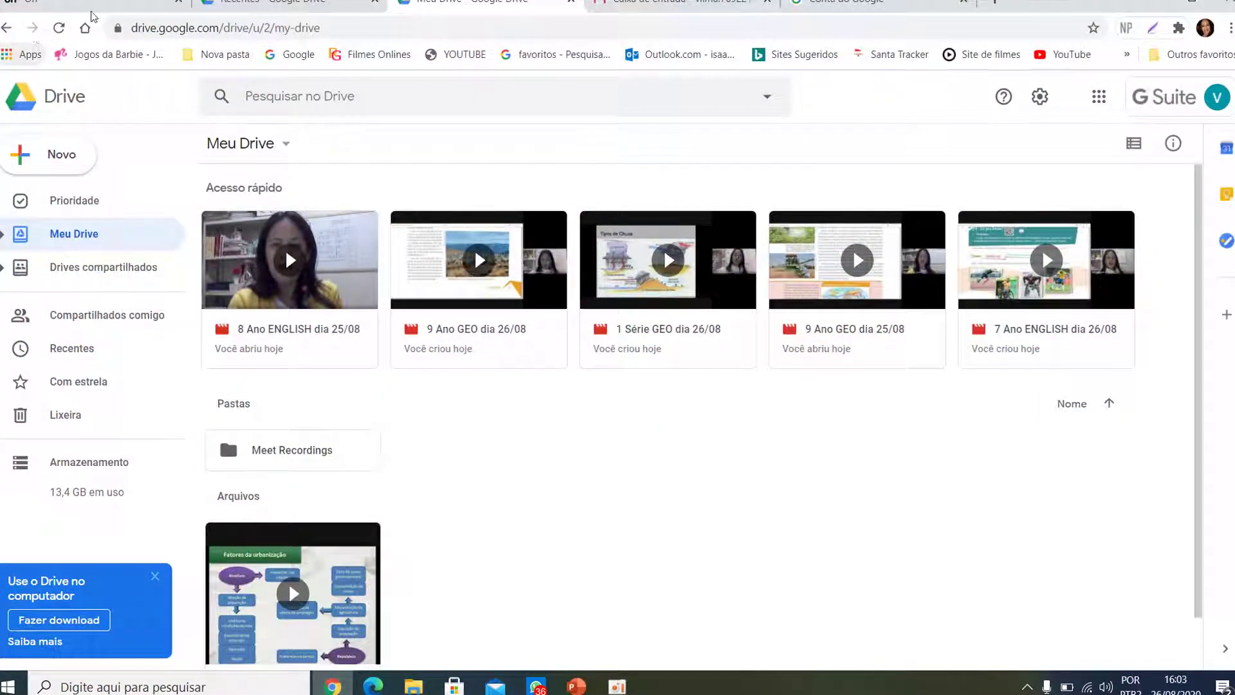
{"action": "left_click", "coordinate": [1205, 29]}
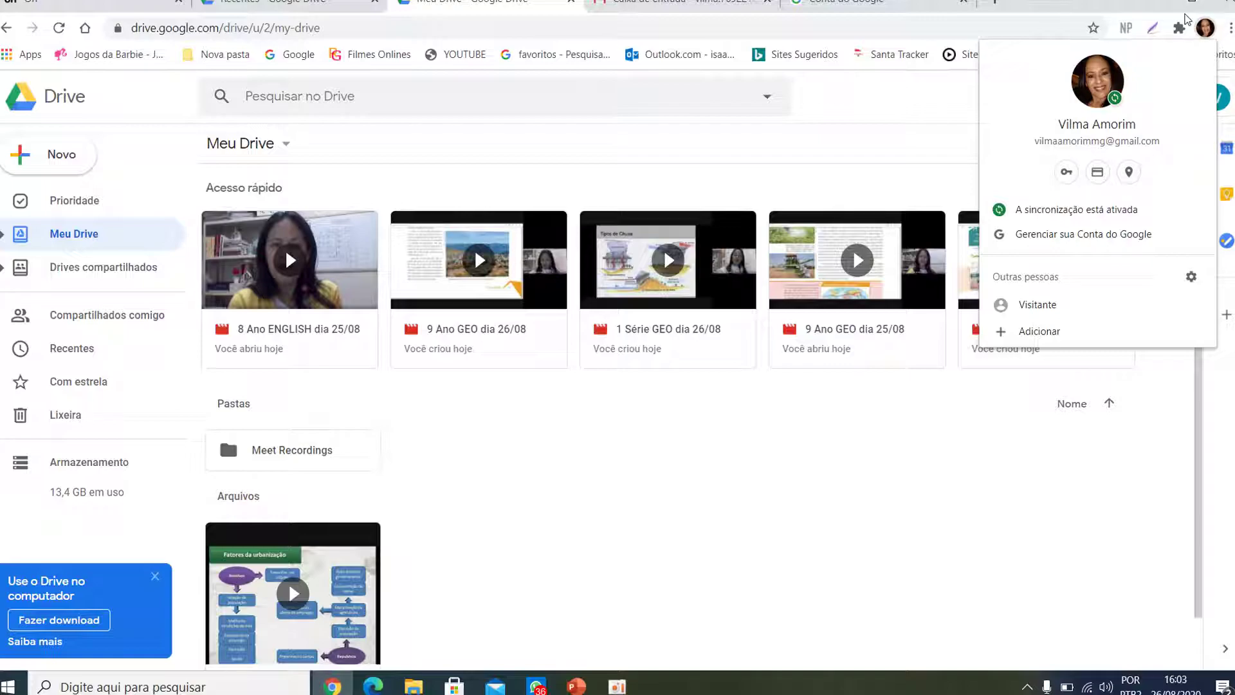
{"action": "left_click", "coordinate": [1186, 20]}
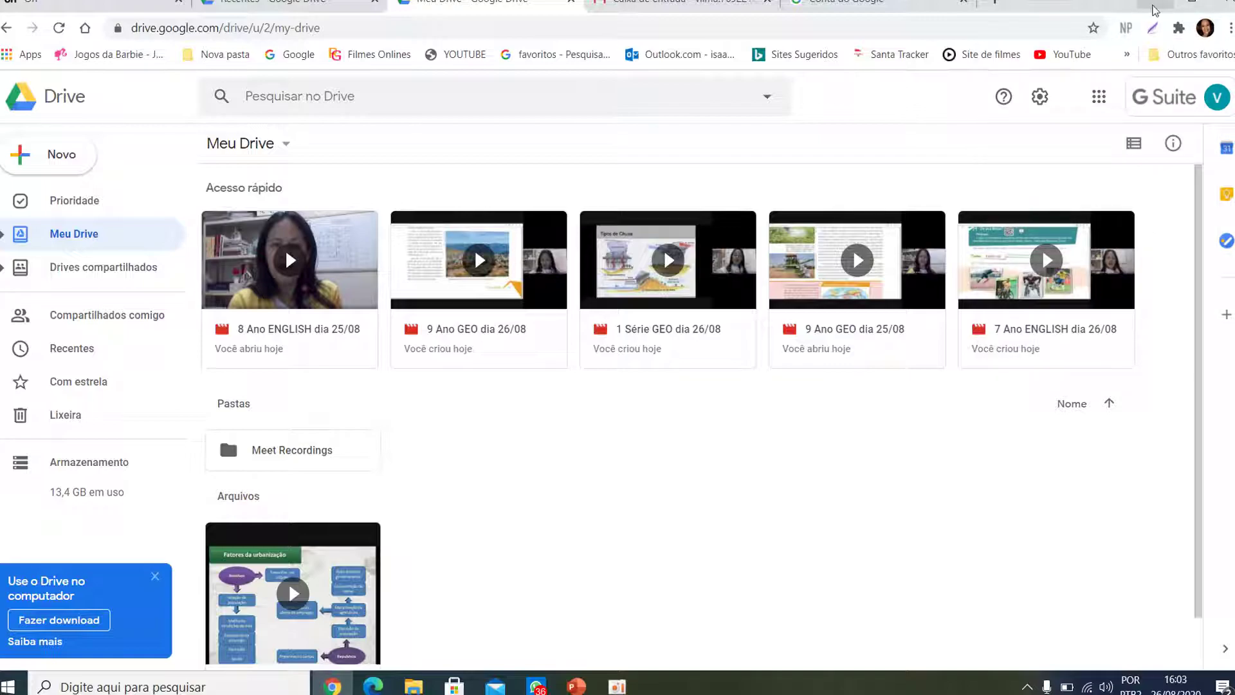
{"action": "left_click", "coordinate": [1155, 7]}
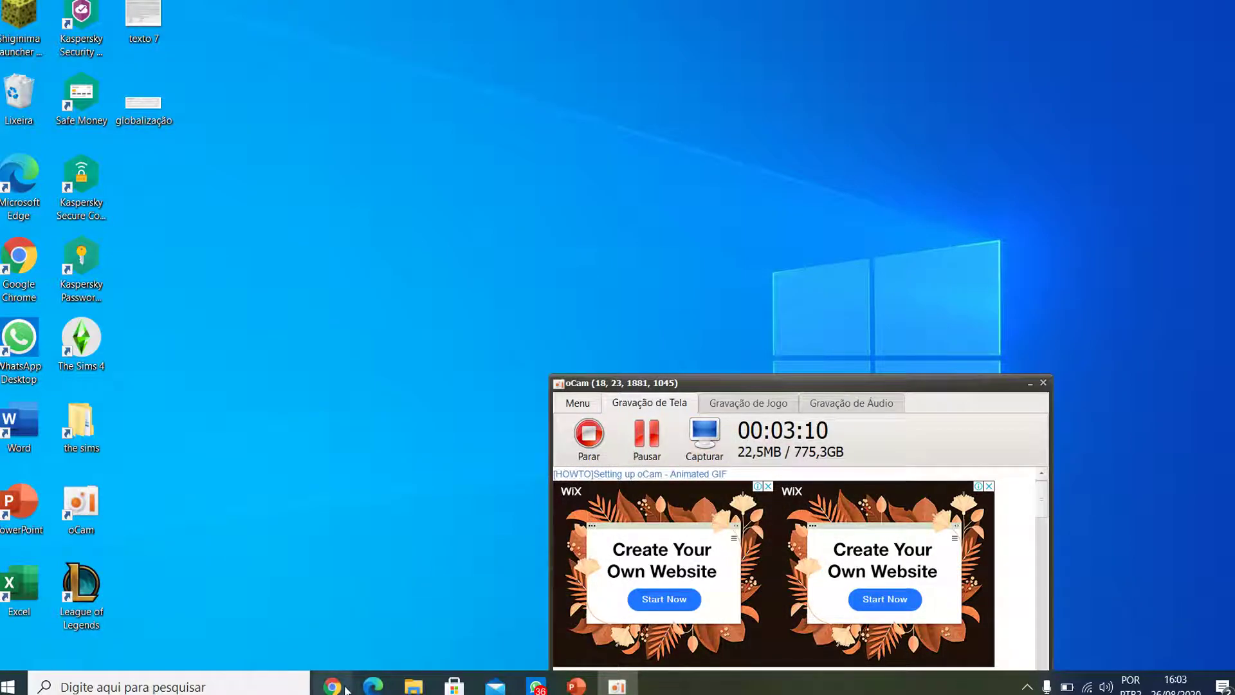
{"action": "mouse_move", "coordinate": [333, 685]}
{"action": "left_click", "coordinate": [332, 604]}
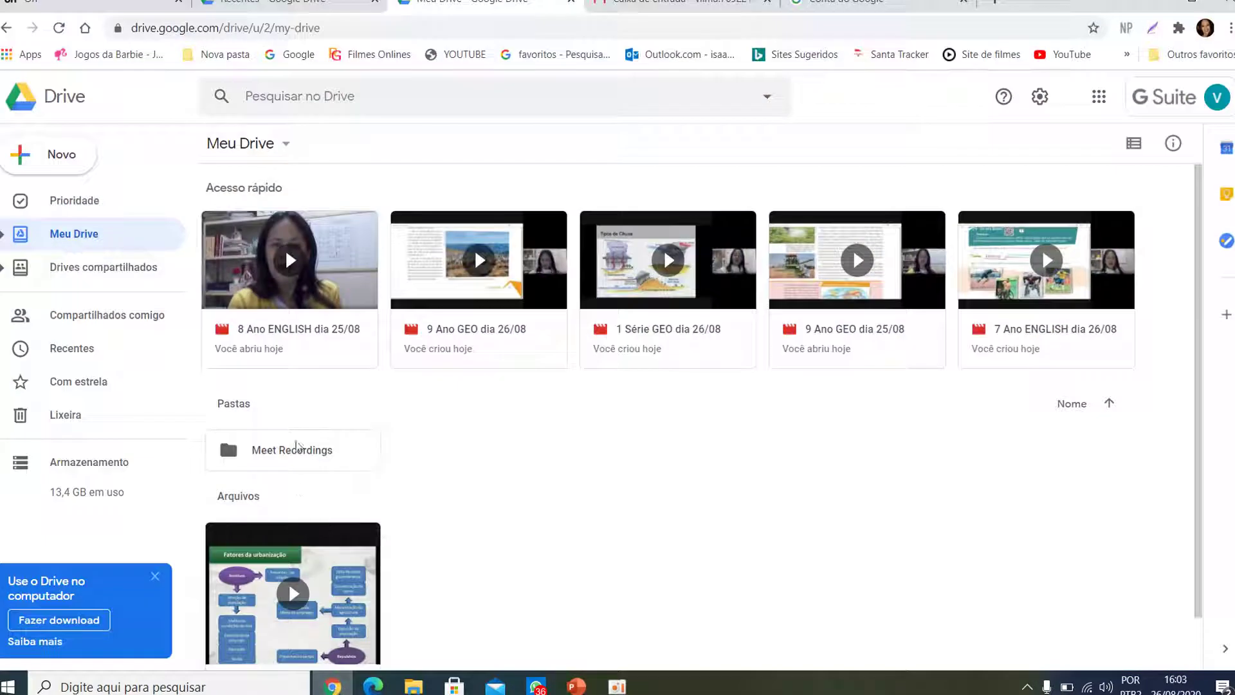
Step: Go to the Google account page and switch to the default personal Gmail account
{"action": "left_click", "coordinate": [689, 8]}
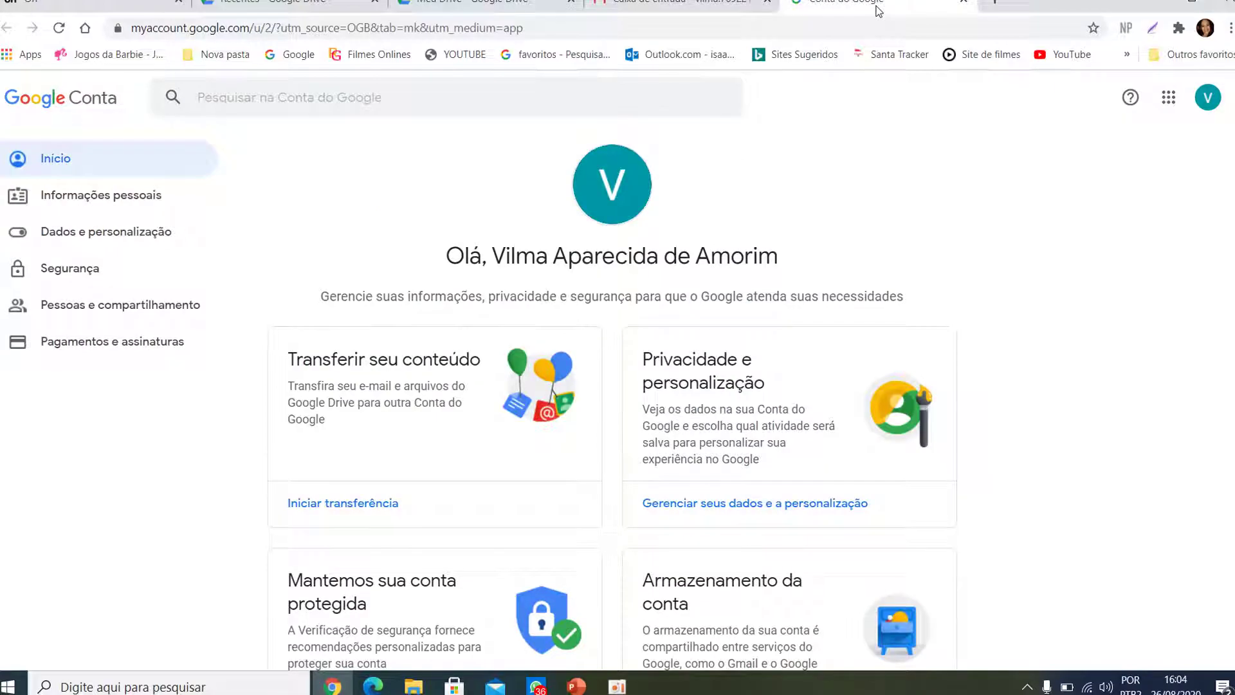
{"action": "left_click", "coordinate": [1207, 97]}
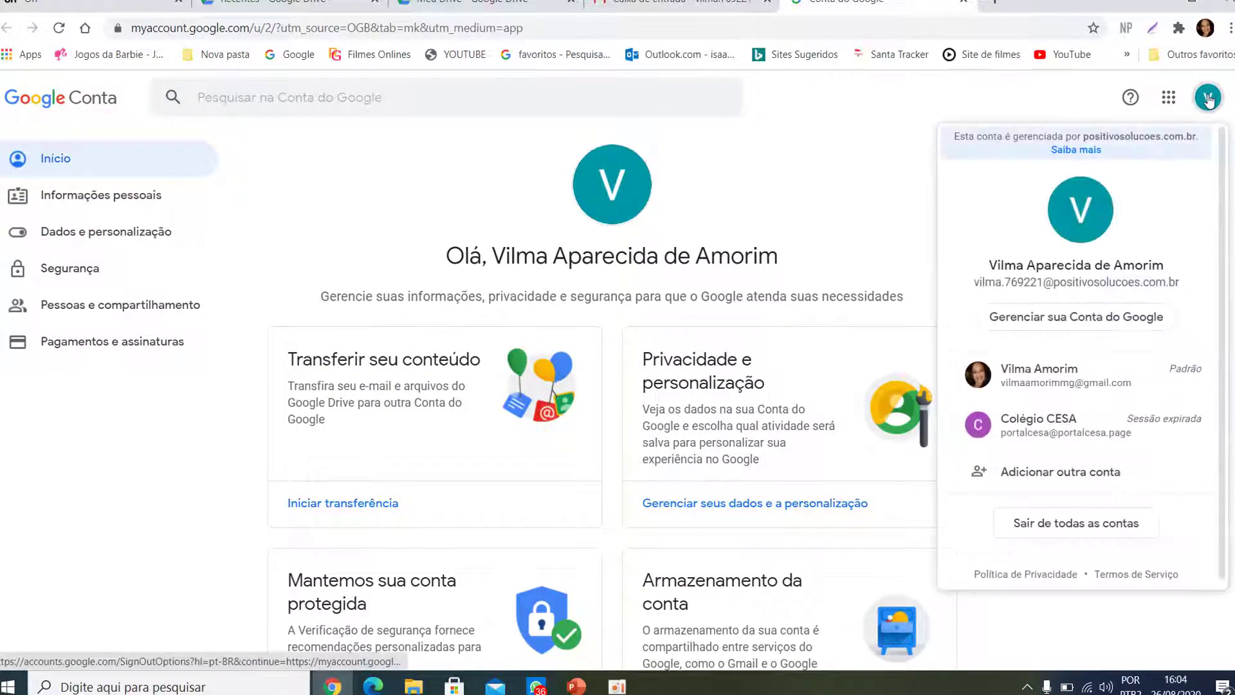
{"action": "left_click", "coordinate": [1050, 380]}
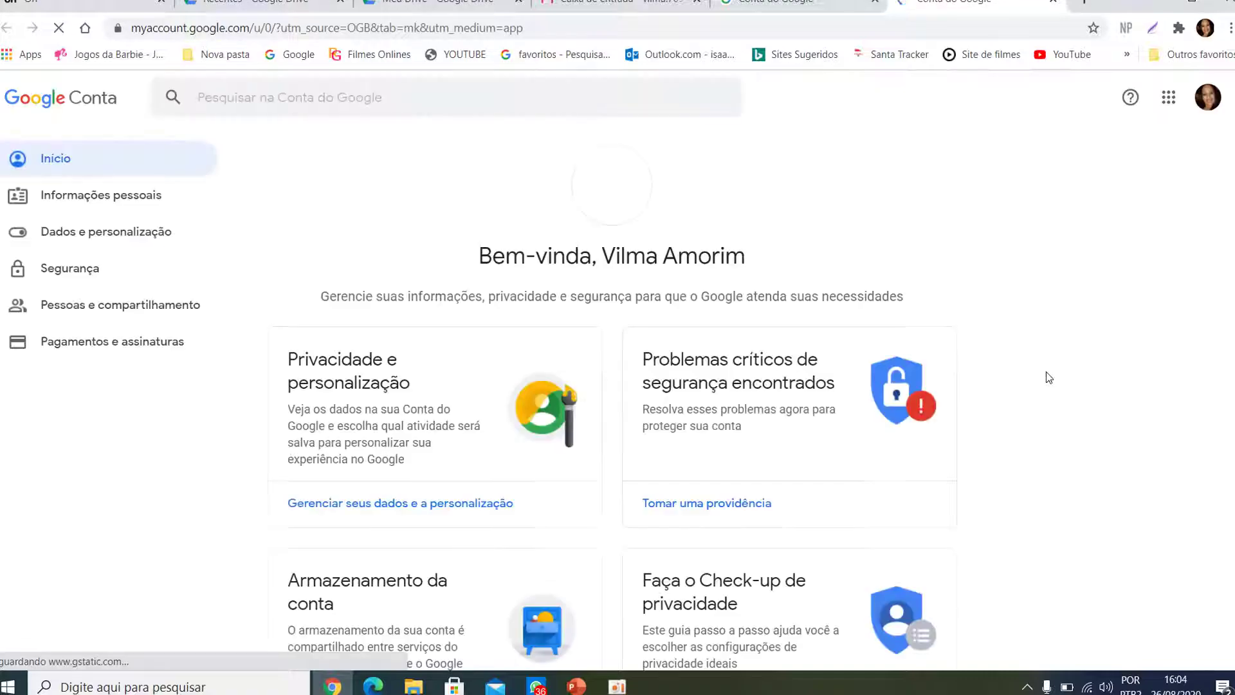
Step: Launch Google Sala de Aula from the personal account's Google apps
{"action": "left_click", "coordinate": [1169, 97]}
{"action": "scroll", "coordinate": [1209, 257], "scroll_direction": "down", "scroll_amount": 4}
{"action": "scroll", "coordinate": [1224, 236], "scroll_direction": "down", "scroll_amount": 4}
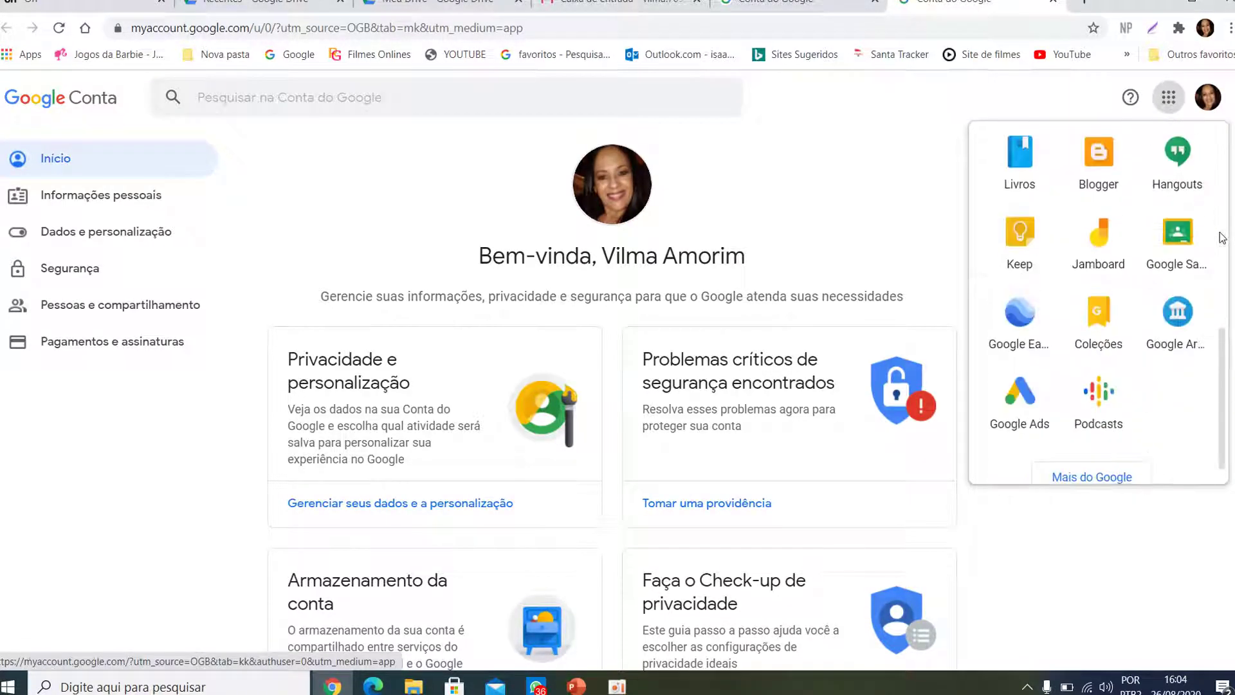
{"action": "left_click", "coordinate": [1180, 239]}
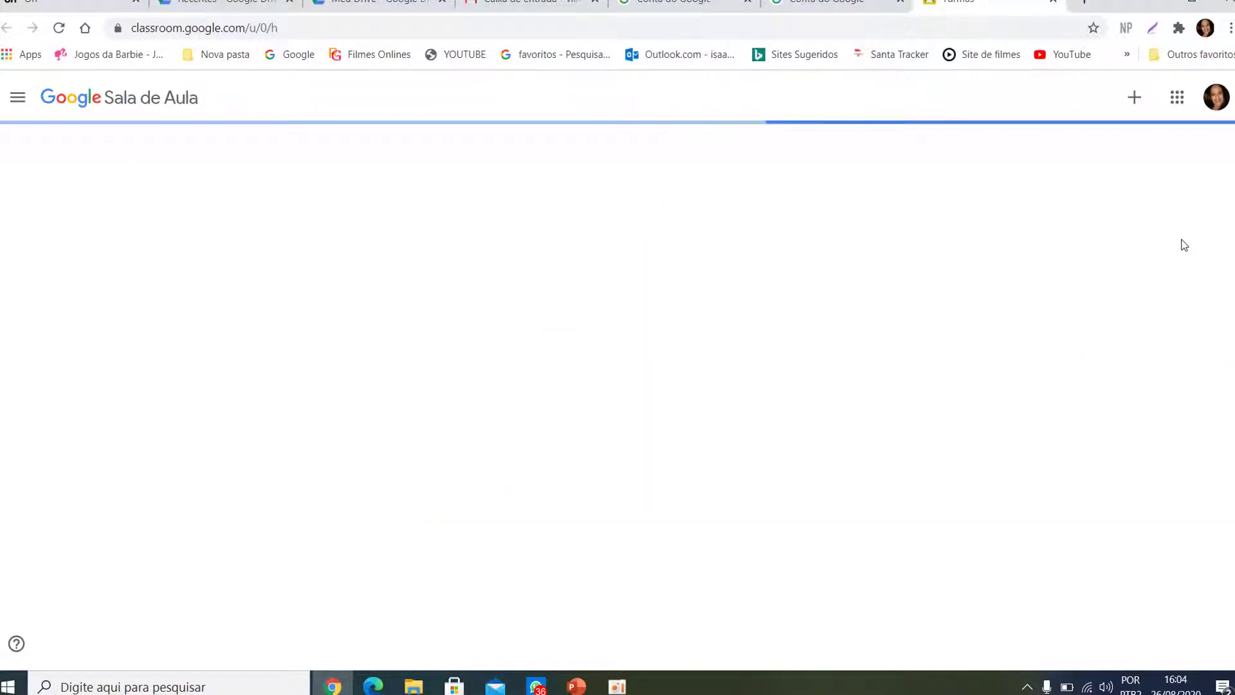
Step: Open the class CESA 9º - GEO and expand Aula de GEO dia 26/08 among its activities
{"action": "scroll", "coordinate": [408, 418], "scroll_direction": "down", "scroll_amount": 3}
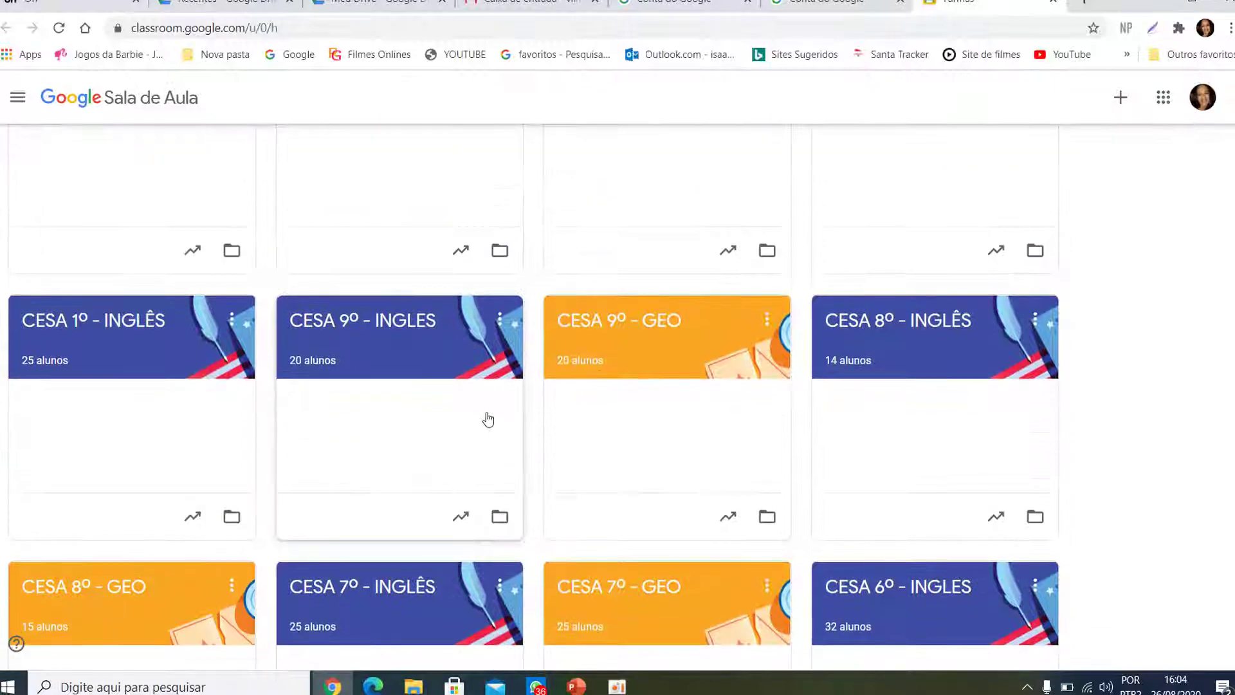
{"action": "left_click", "coordinate": [588, 319]}
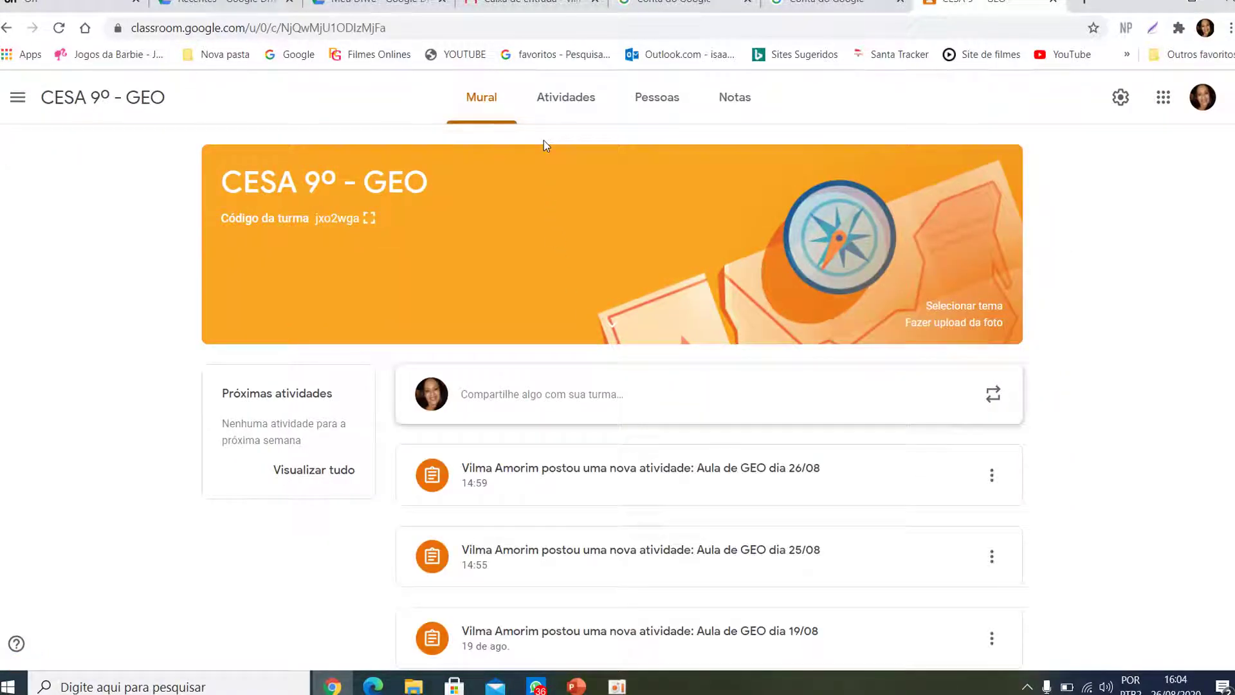
{"action": "left_click", "coordinate": [576, 104]}
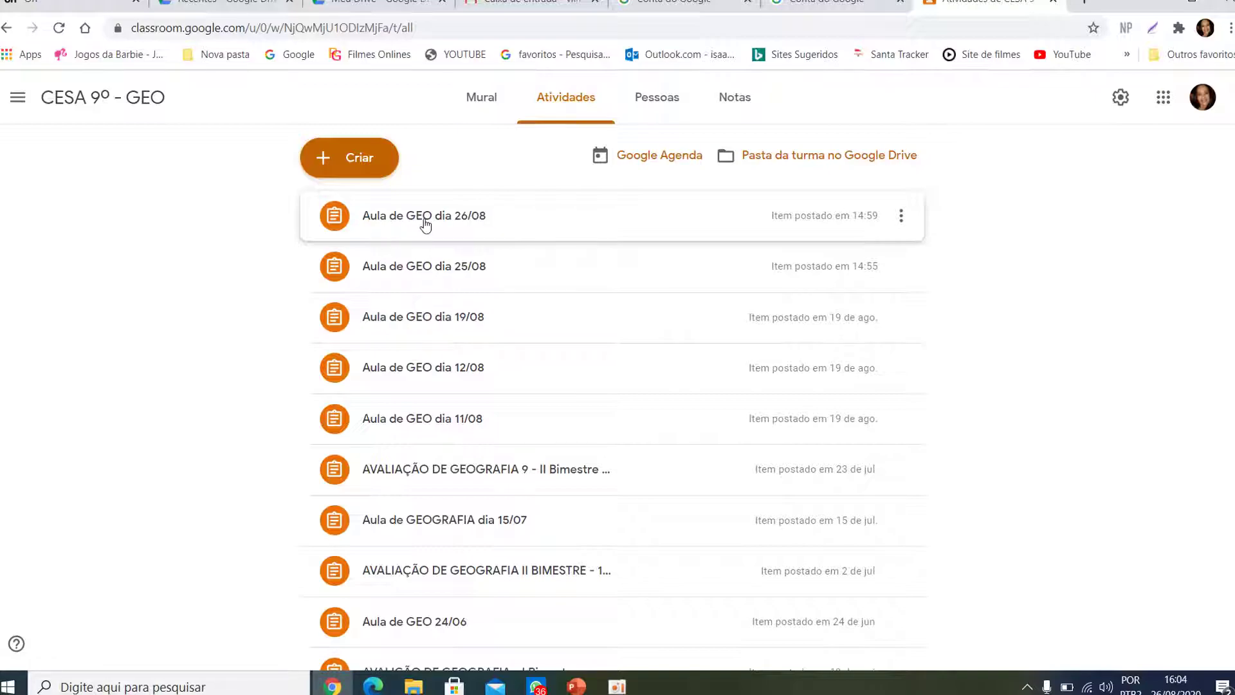
{"action": "left_click", "coordinate": [479, 220]}
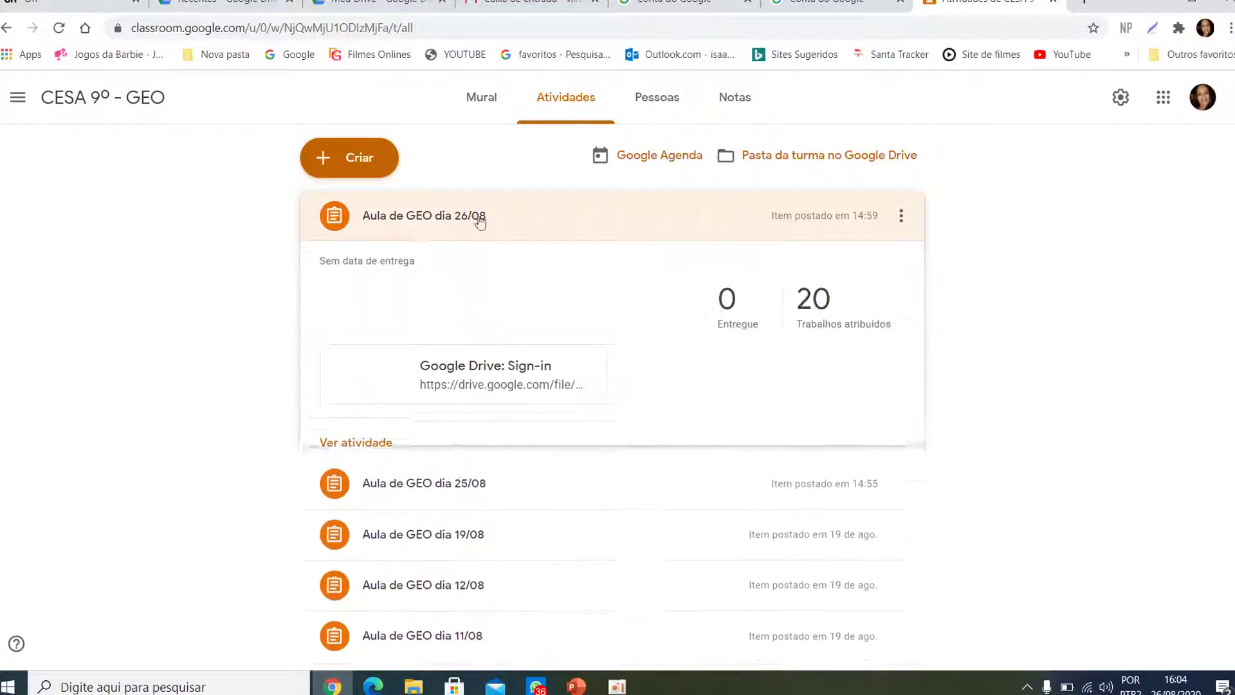